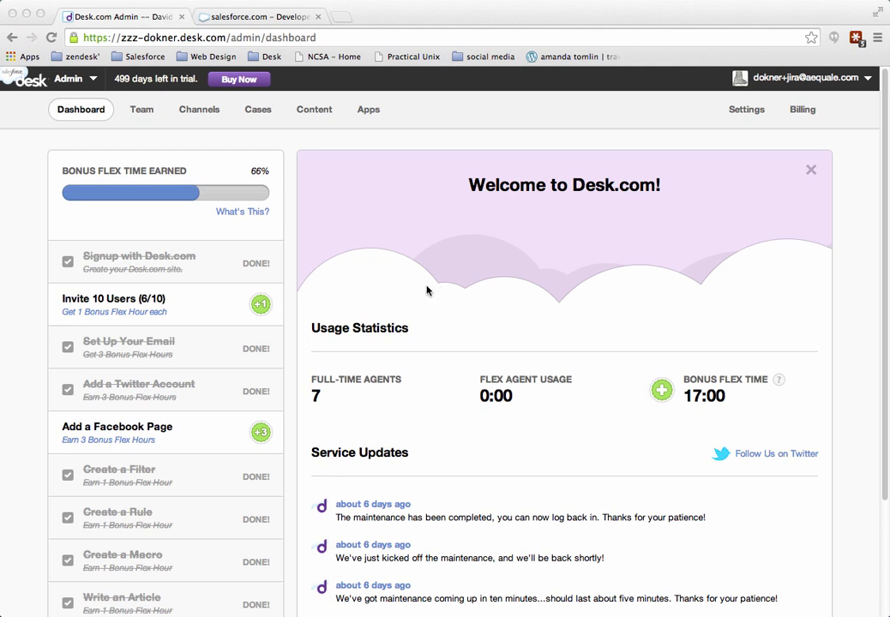
Go to Settings > Integrations > Salesforce in Desk.com and open the Now What 'here' link in a new tab.
click(749, 111)
click(751, 112)
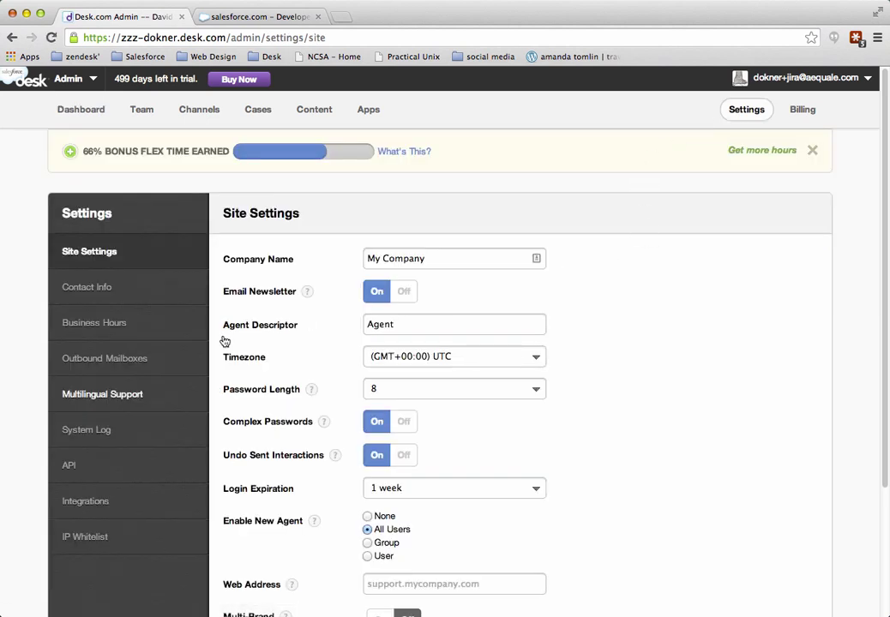
click(95, 505)
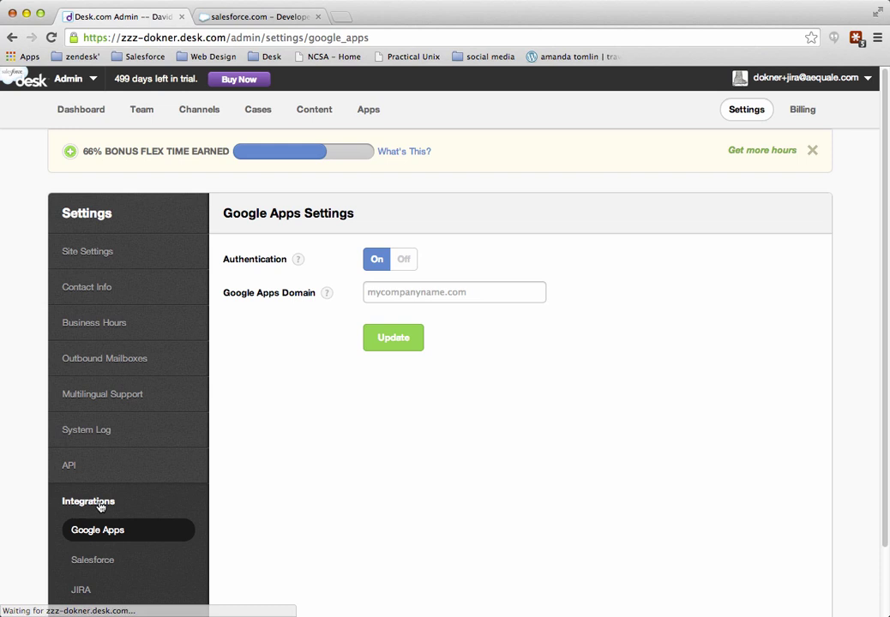
click(116, 566)
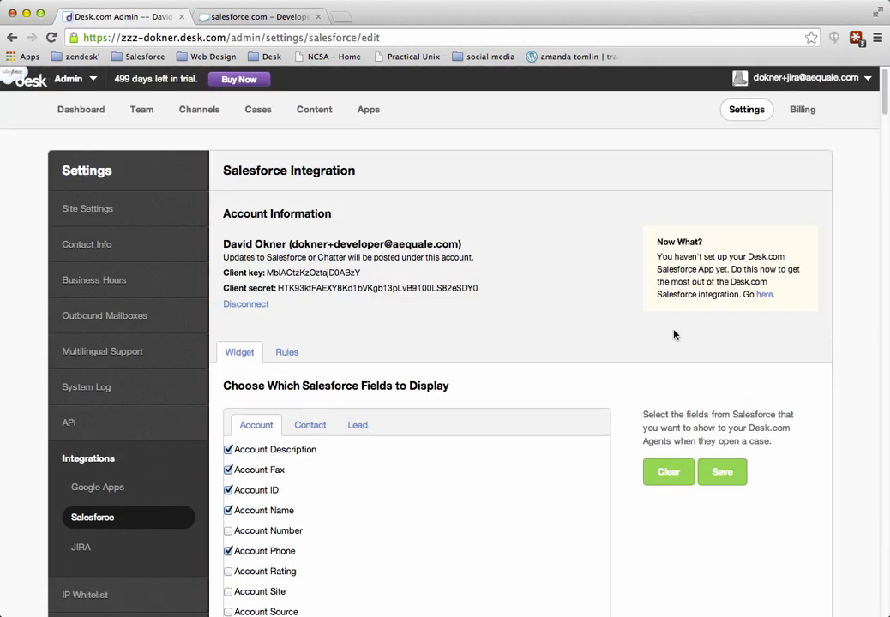
right_click(766, 296)
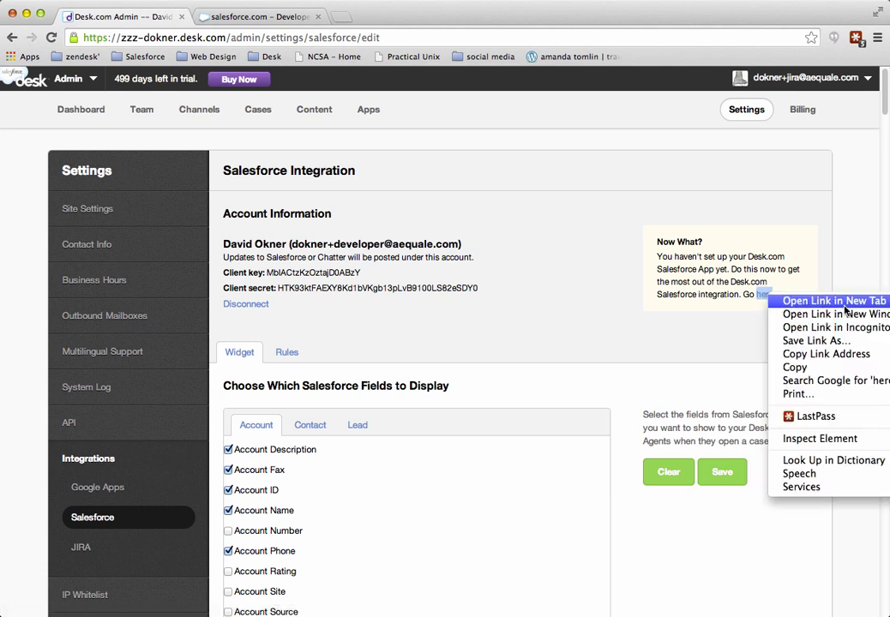
click(793, 303)
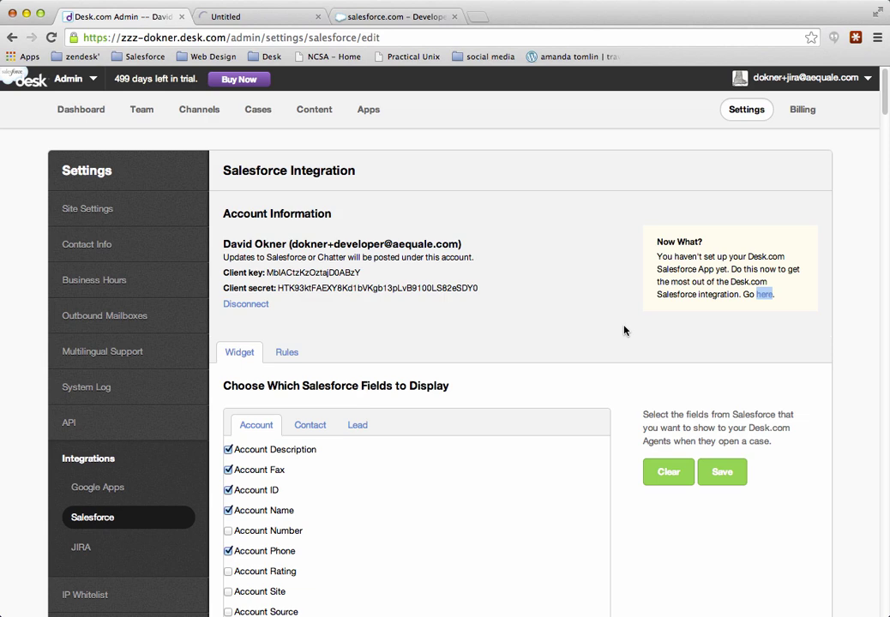
Continue the Desk.com package install in Salesforce and approve its API access on Step 1.
click(258, 16)
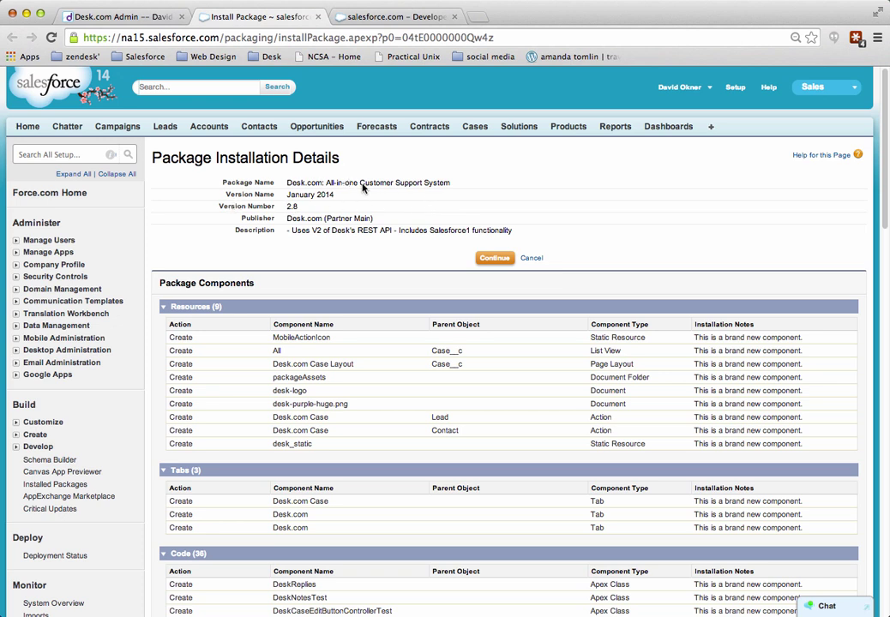
click(496, 259)
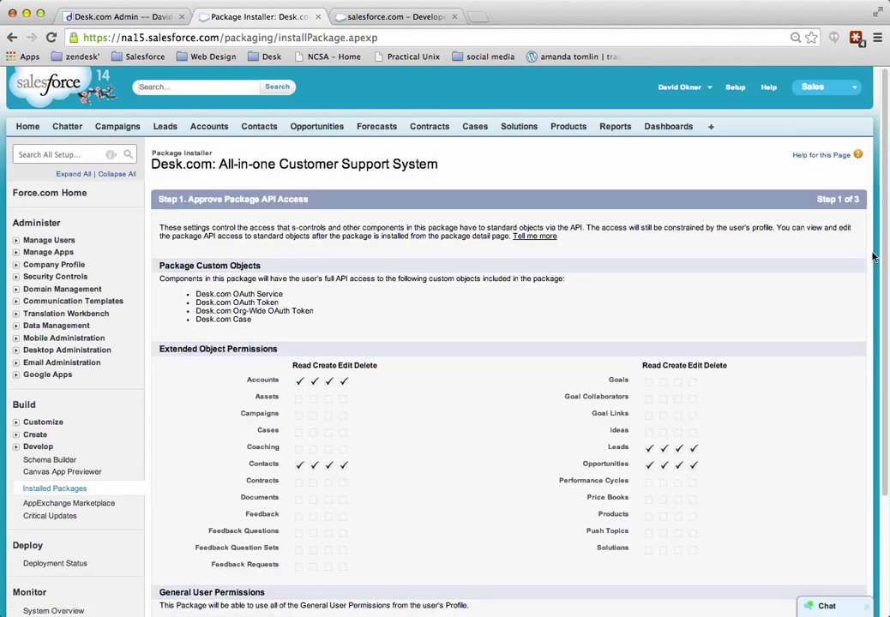
scroll(878, 257, down, 3)
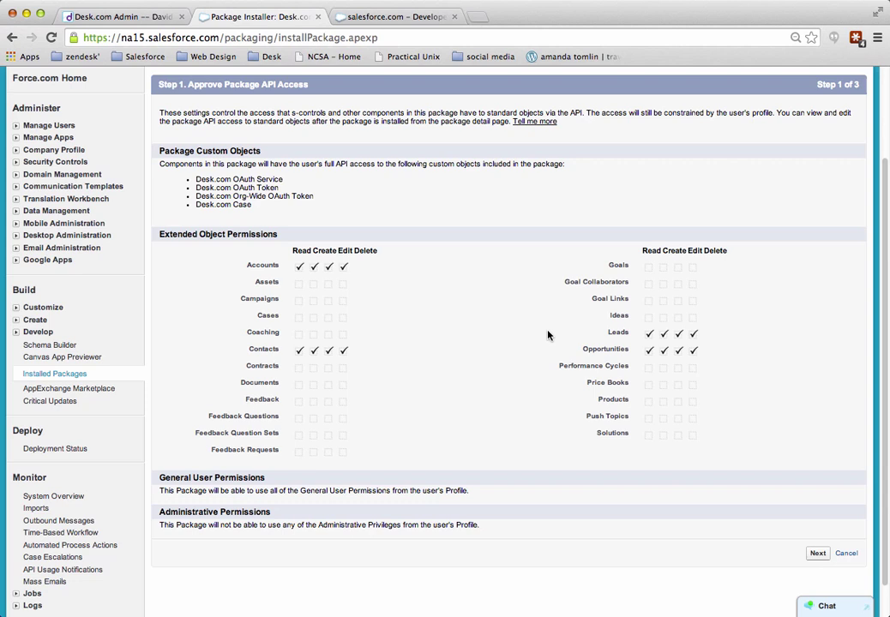
click(817, 553)
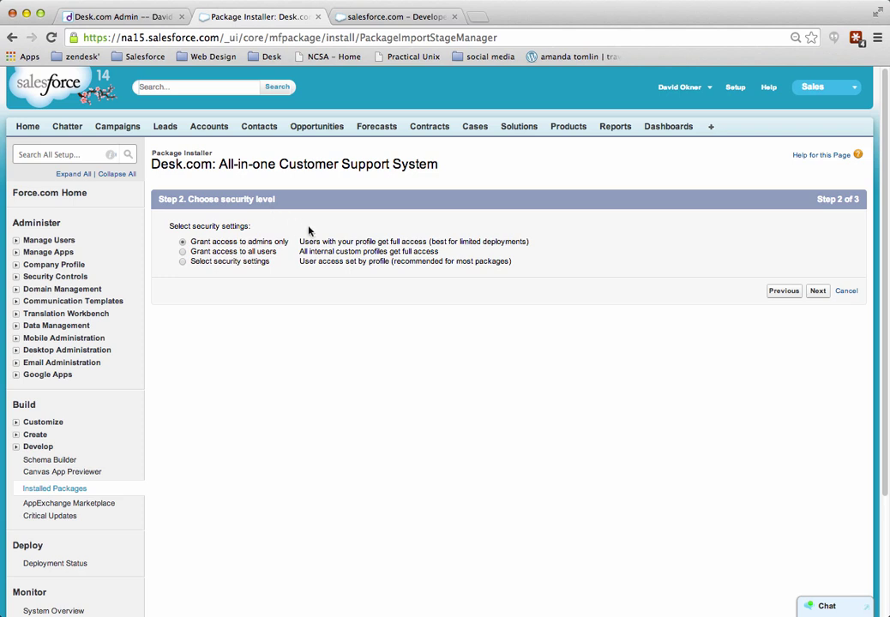
Choose 'Grant access to all users' as the security level and install the Desk.com package.
click(183, 253)
click(818, 292)
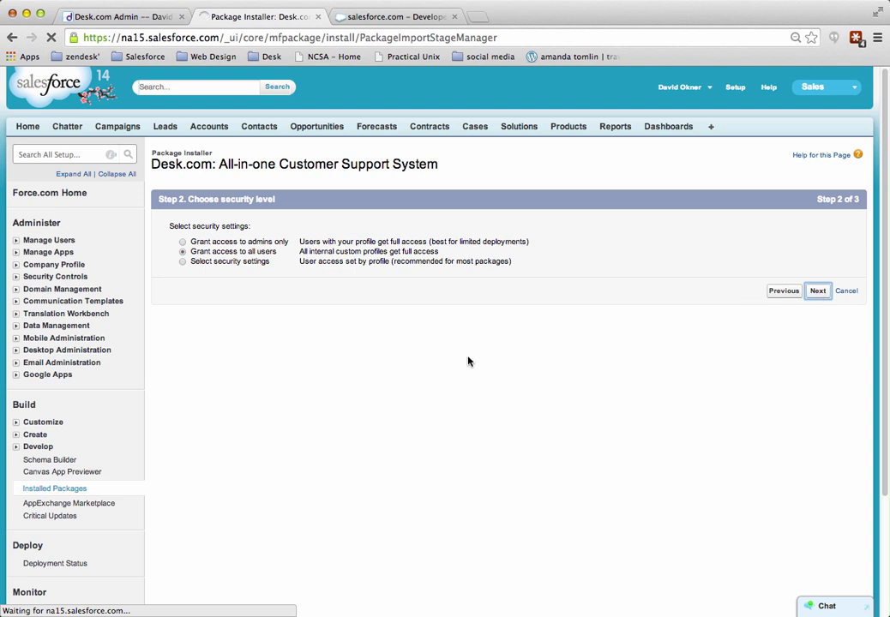
click(814, 265)
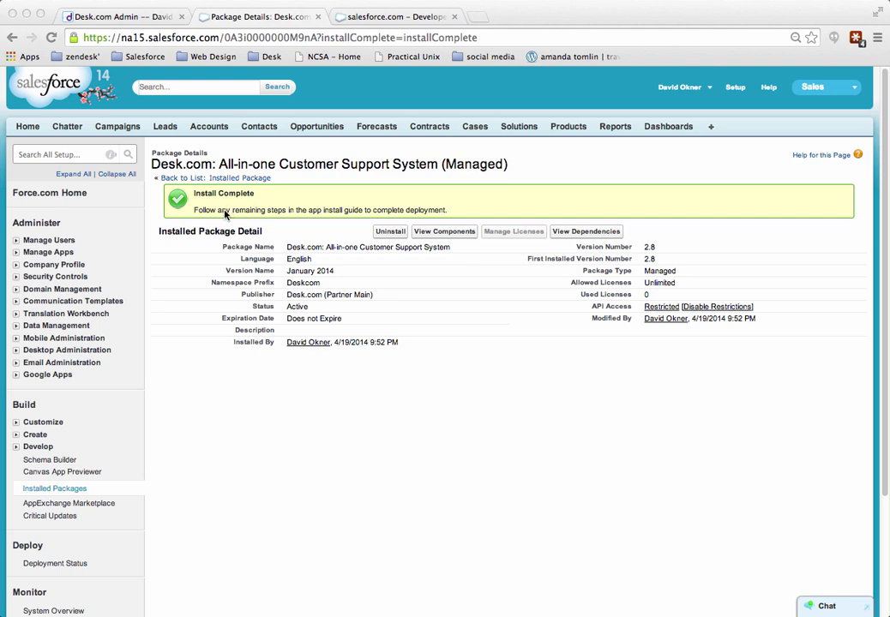
Under Security Controls > Remote Site Settings, start a new remote site named 'Desk'.
click(12, 231)
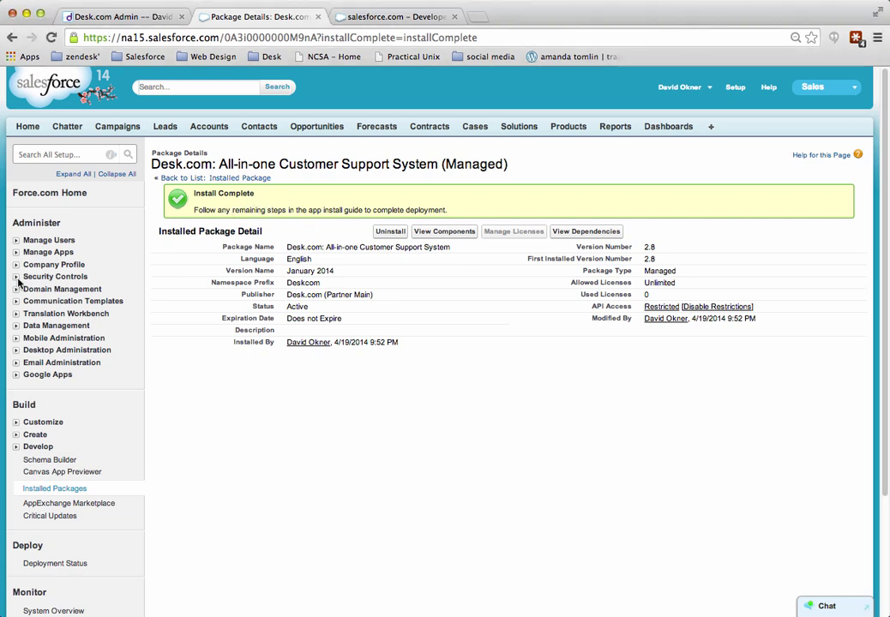
click(16, 277)
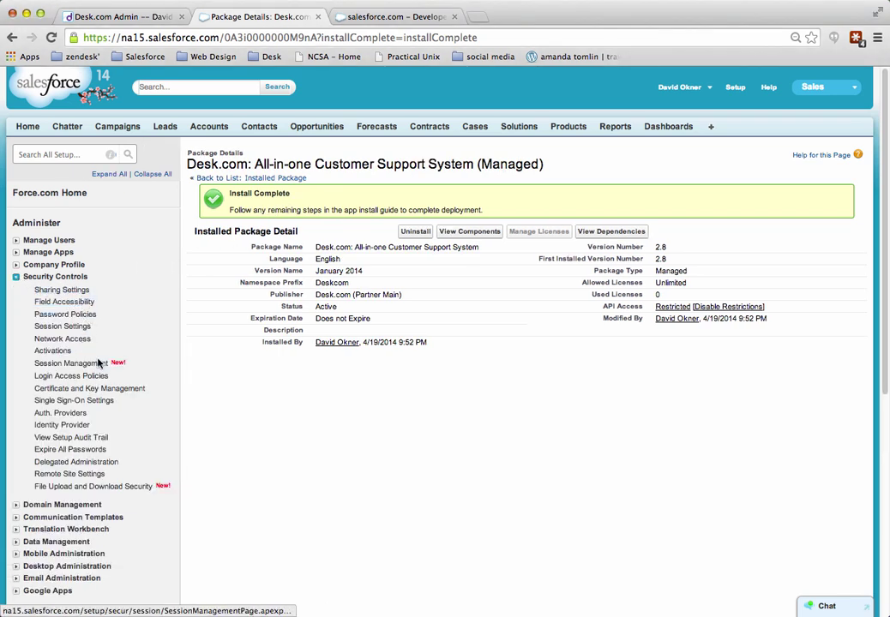
click(96, 476)
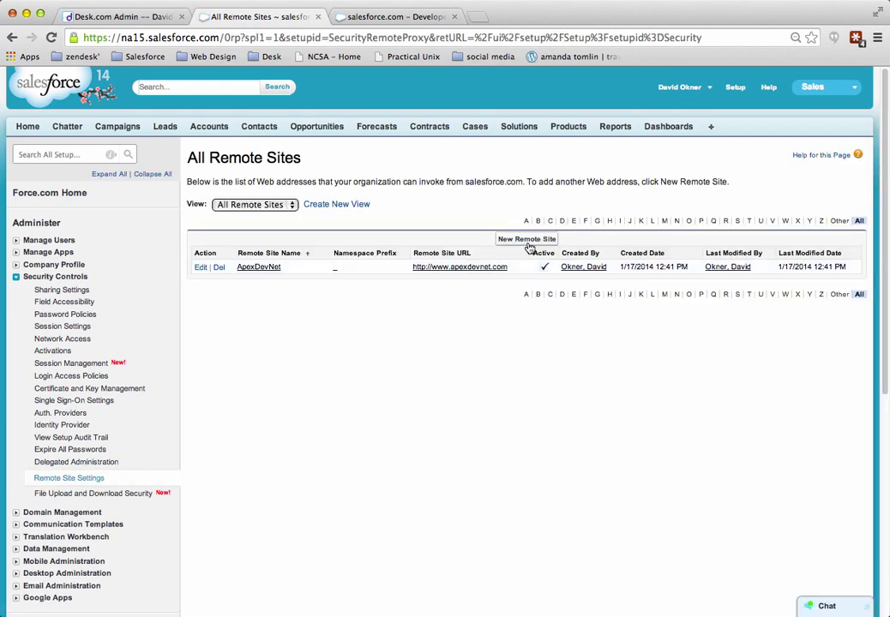
click(525, 240)
click(340, 239)
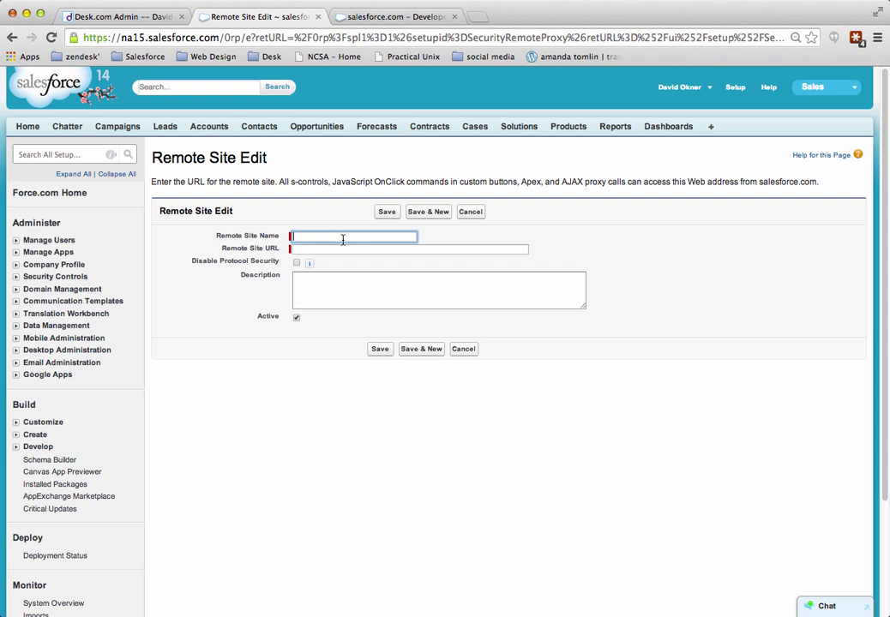
text(Desk)
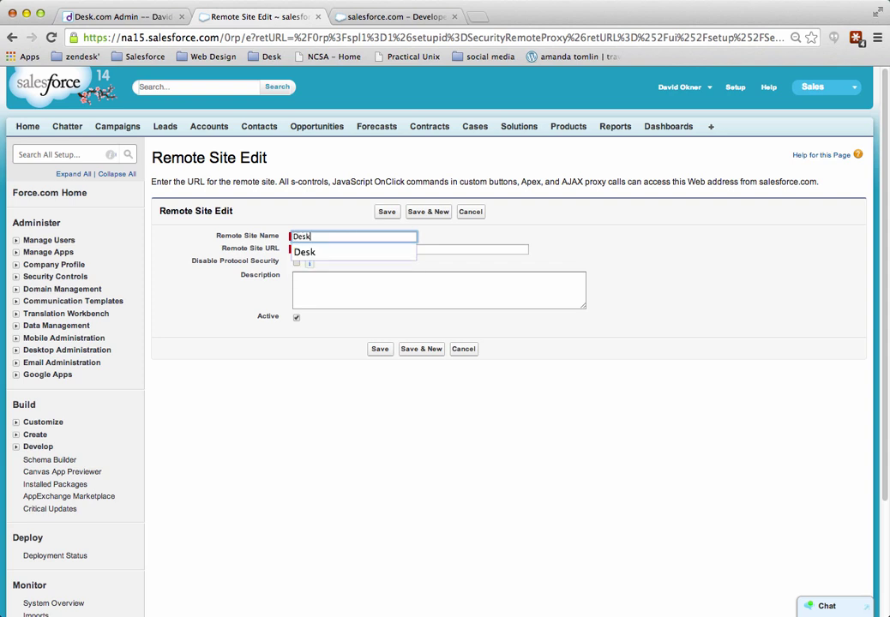
click(291, 249)
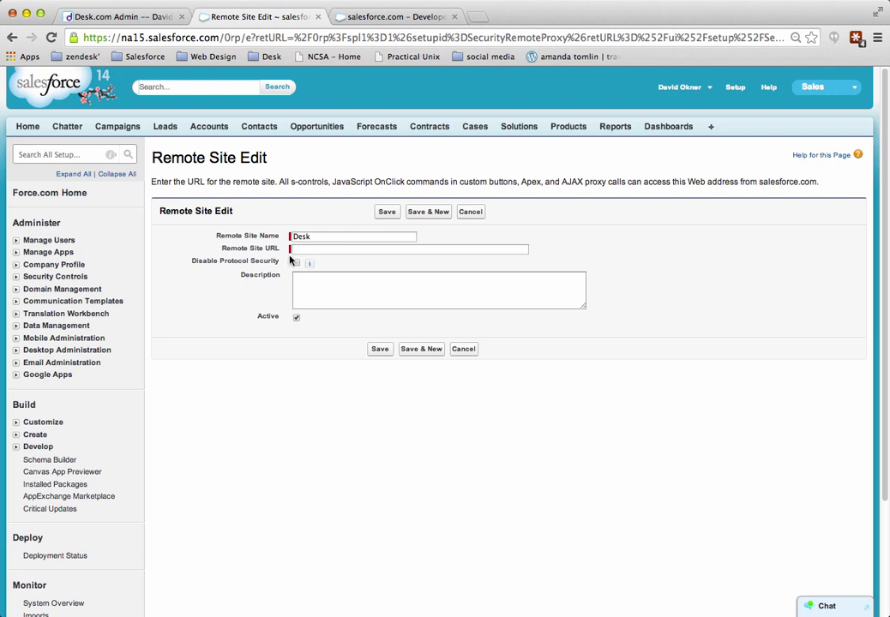
Copy the Desk.com site address into the remote site URL field and save the site.
click(112, 16)
drag(223, 37, 38, 38)
key(super+c)
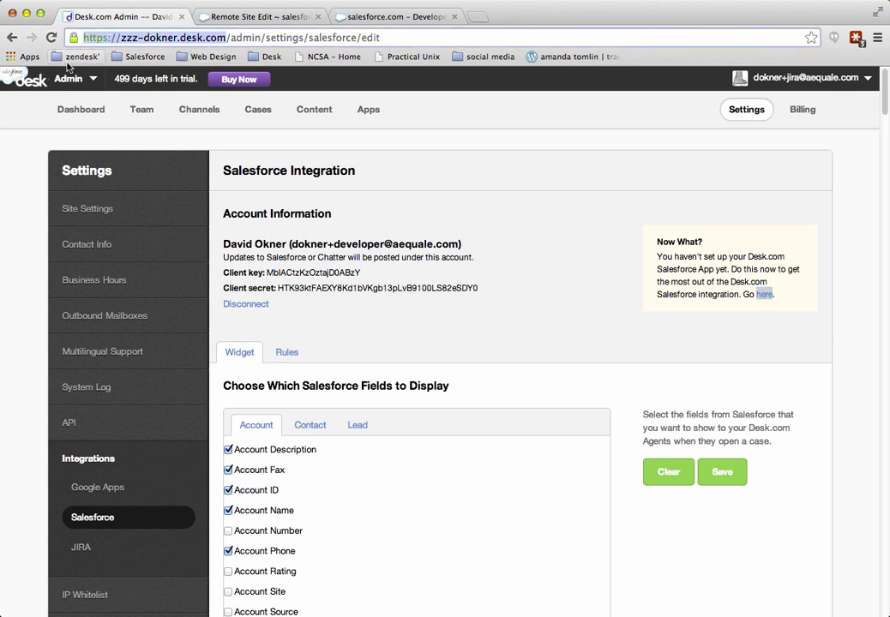
click(257, 17)
click(343, 250)
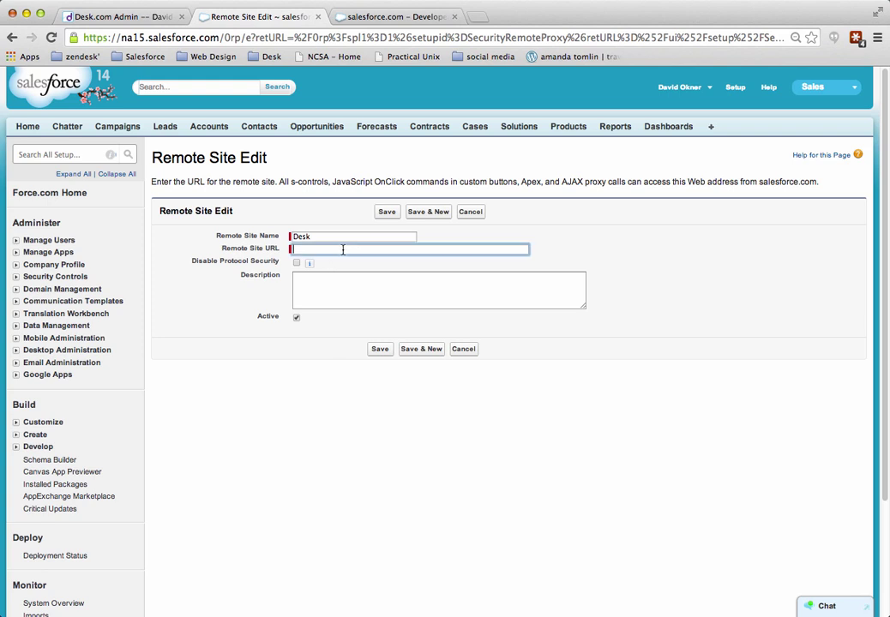
key(super+v)
click(401, 262)
click(386, 214)
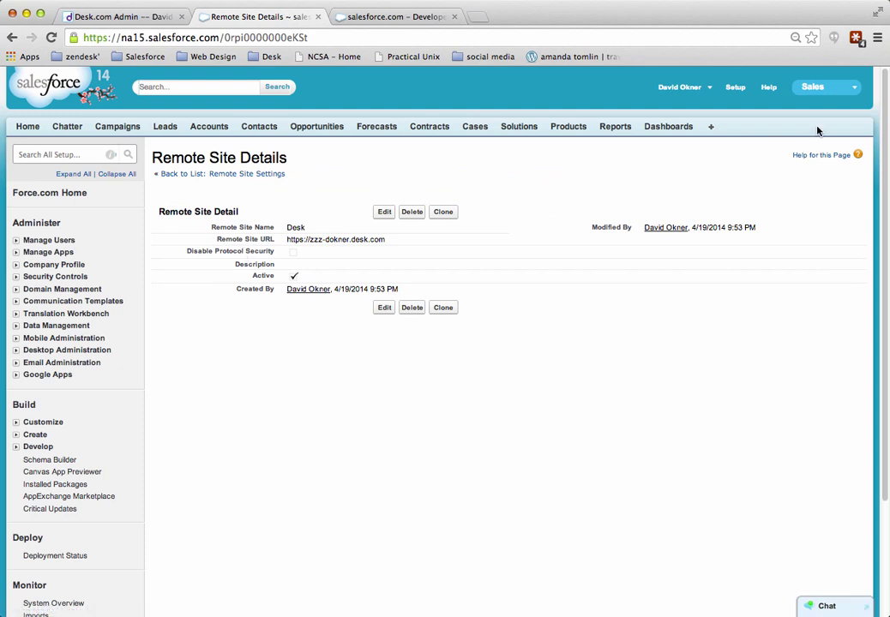
Fill in the Desk.com Site field on the Salesforce Desk.com access form.
click(851, 89)
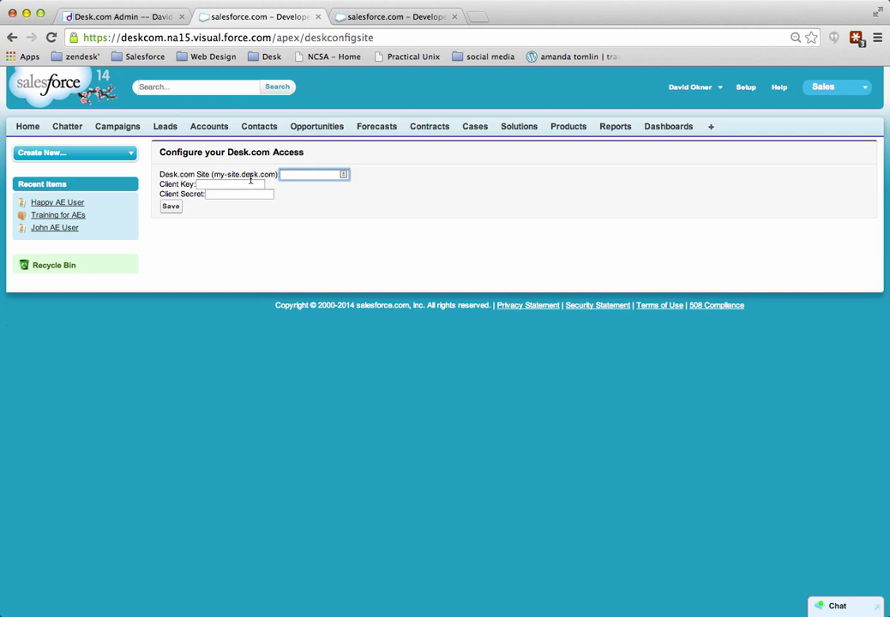
click(305, 174)
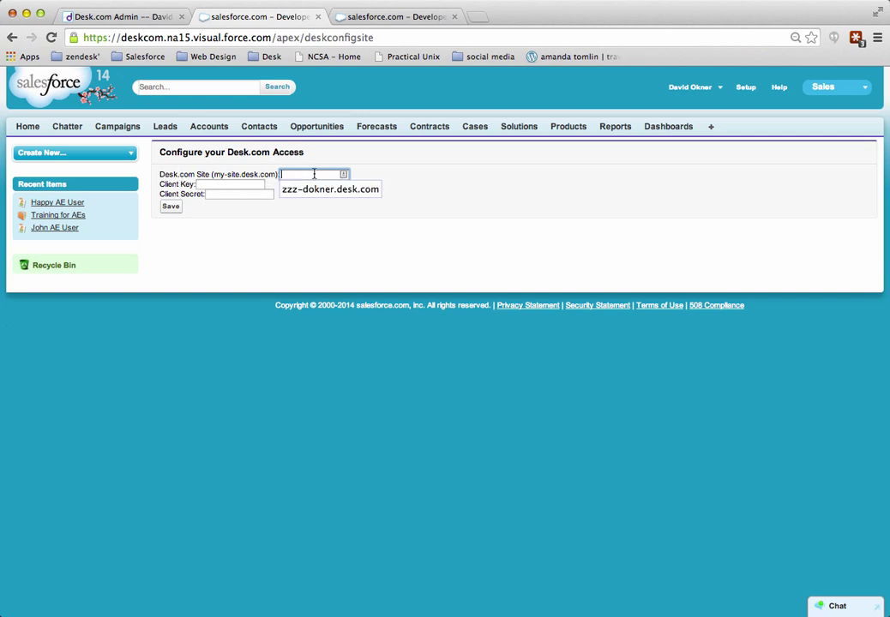
click(324, 193)
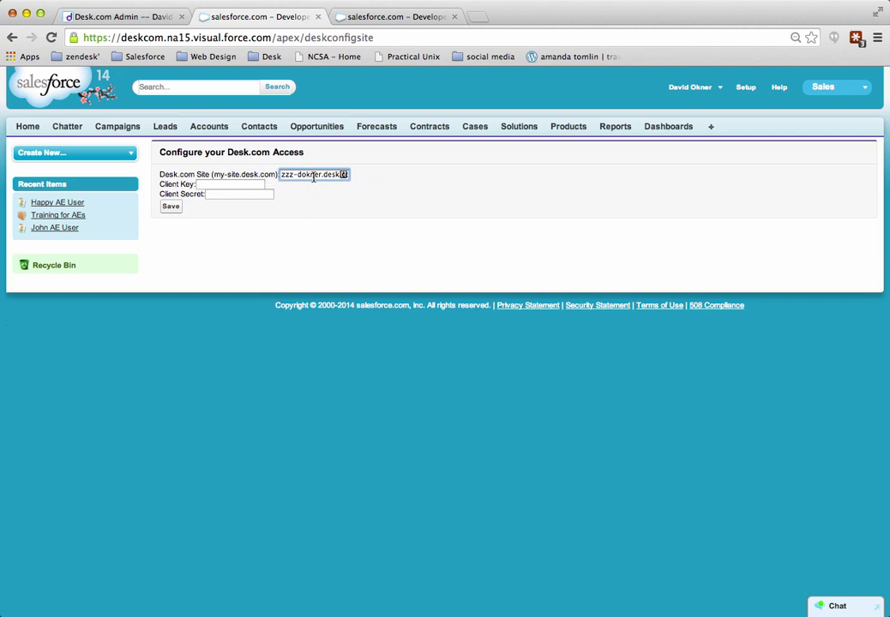
triple_click(308, 178)
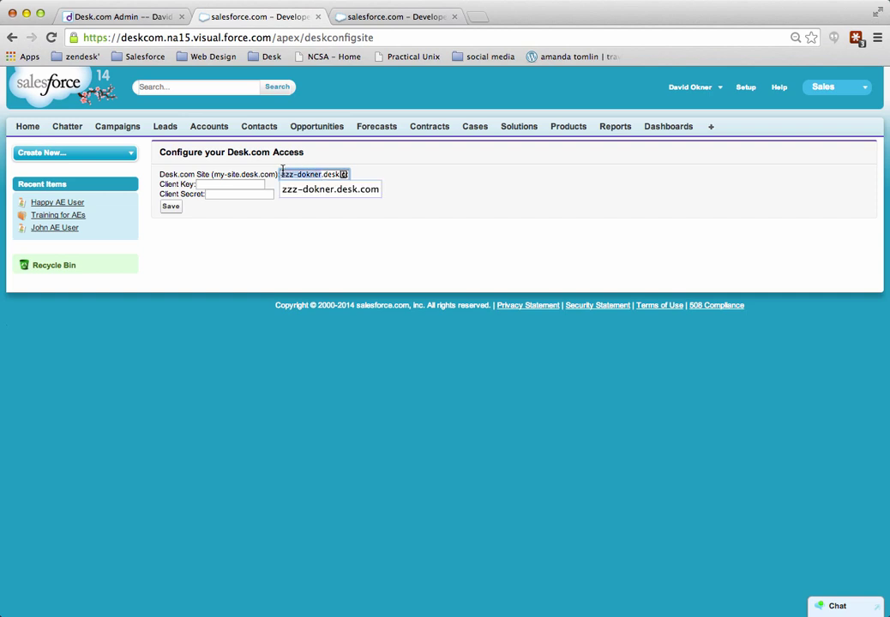
click(290, 206)
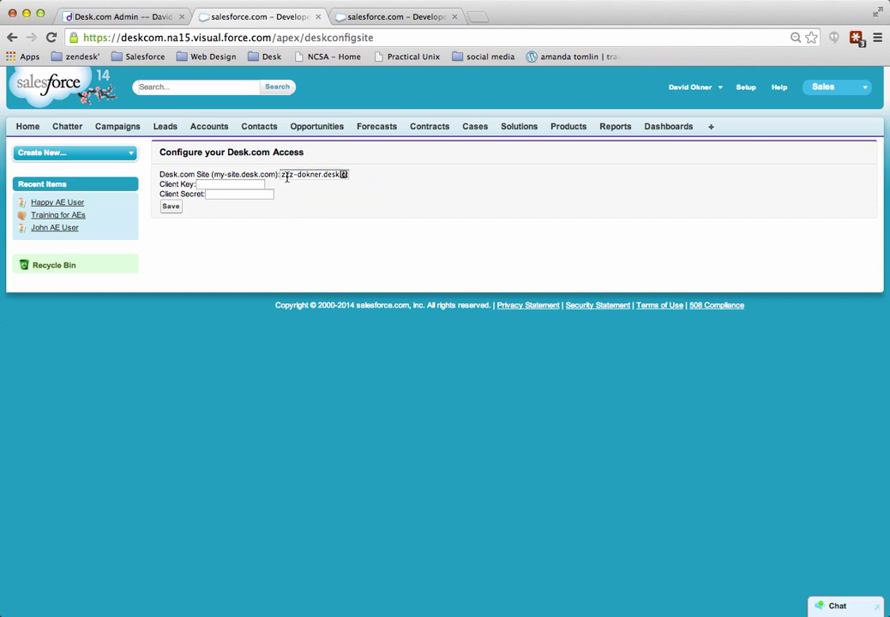
click(236, 184)
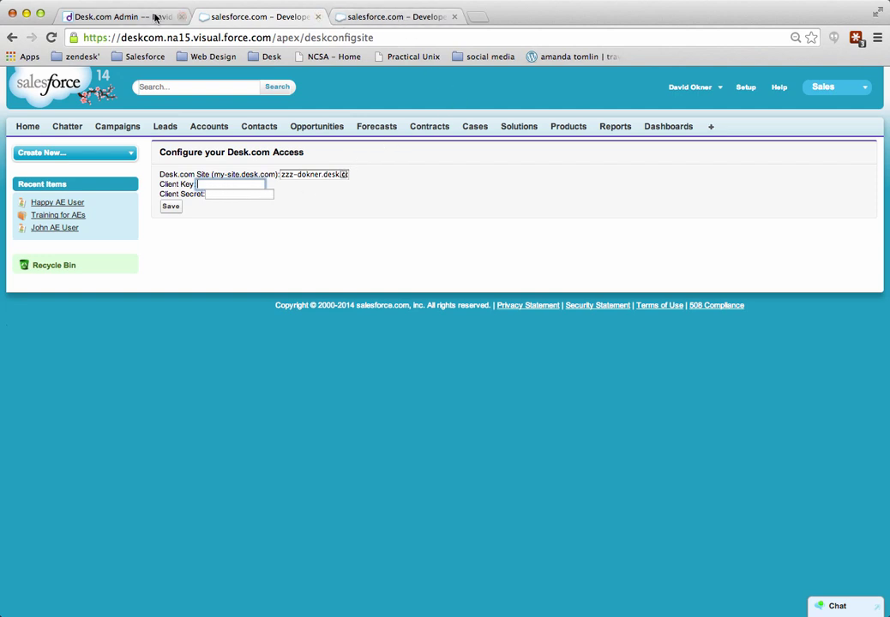
Copy the Client key from Desk.com's Salesforce integration settings into the Salesforce form.
click(101, 16)
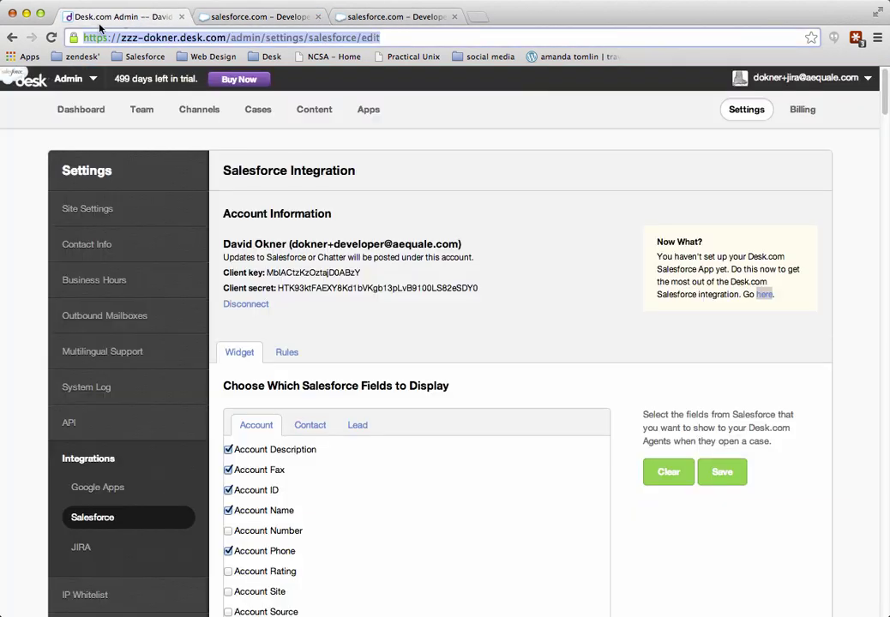
click(301, 272)
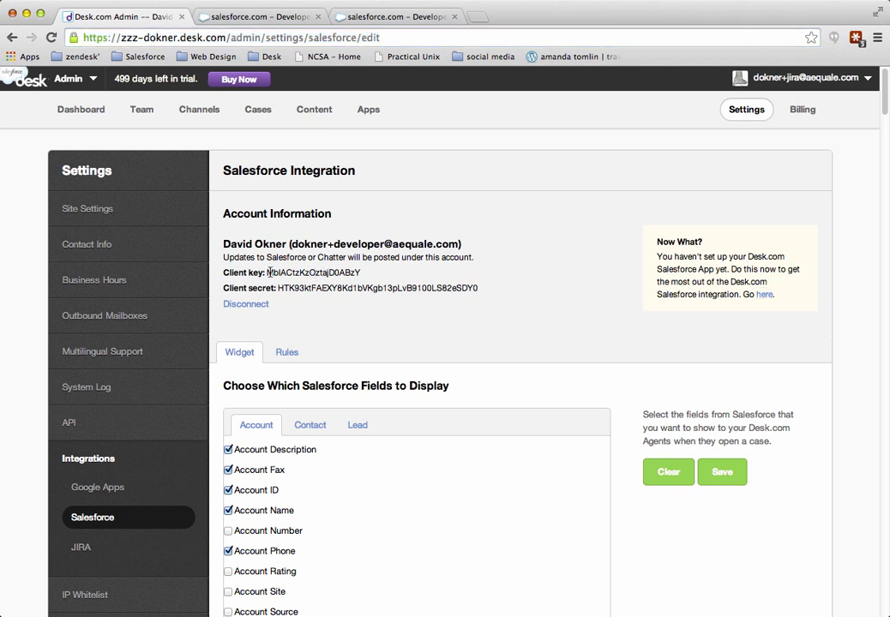
drag(272, 272, 360, 272)
click(369, 271)
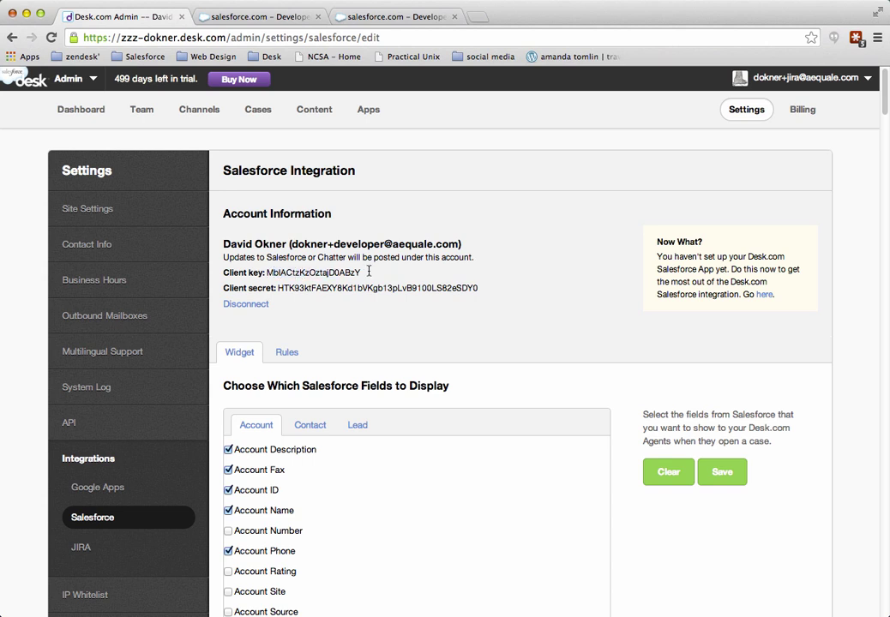
double_click(314, 272)
right_click(293, 276)
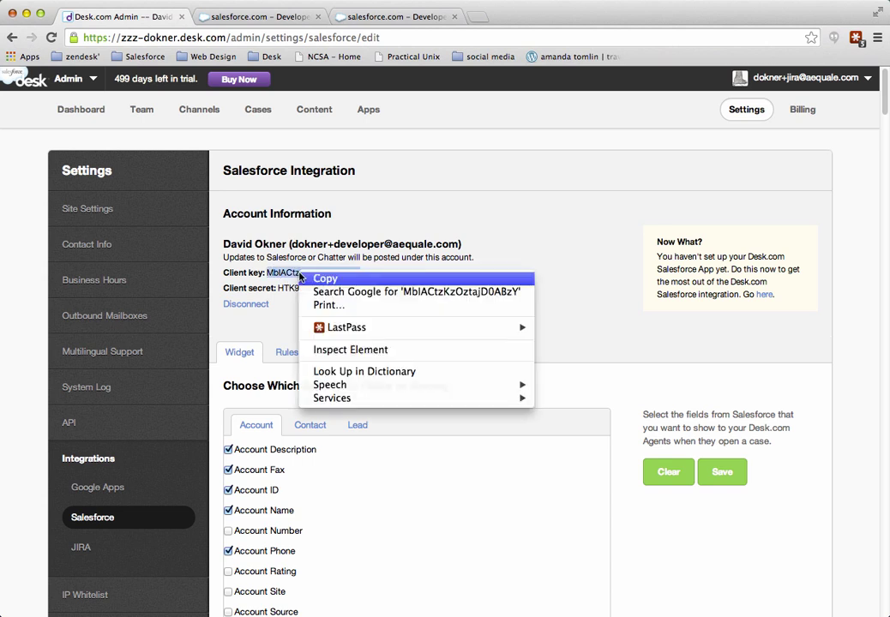
click(302, 279)
click(283, 18)
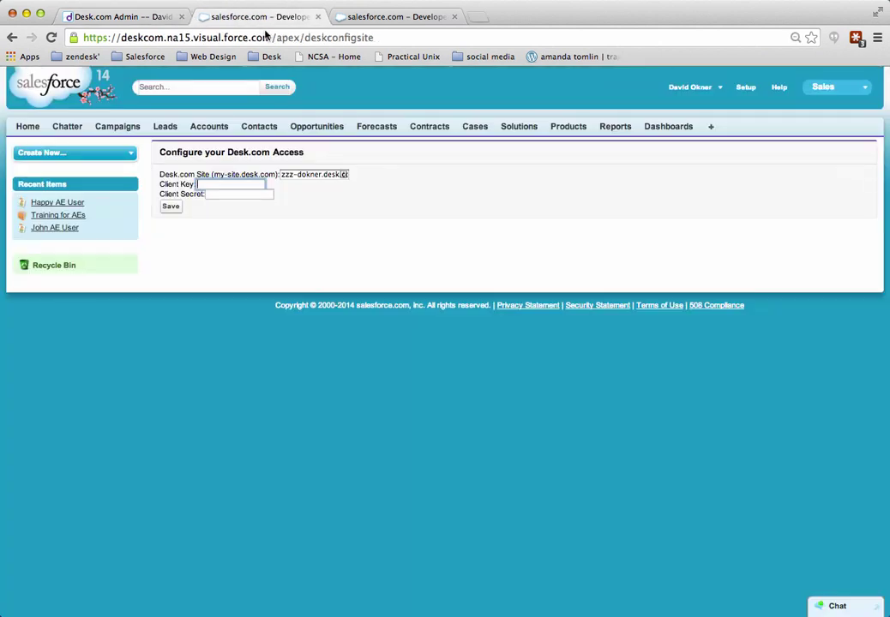
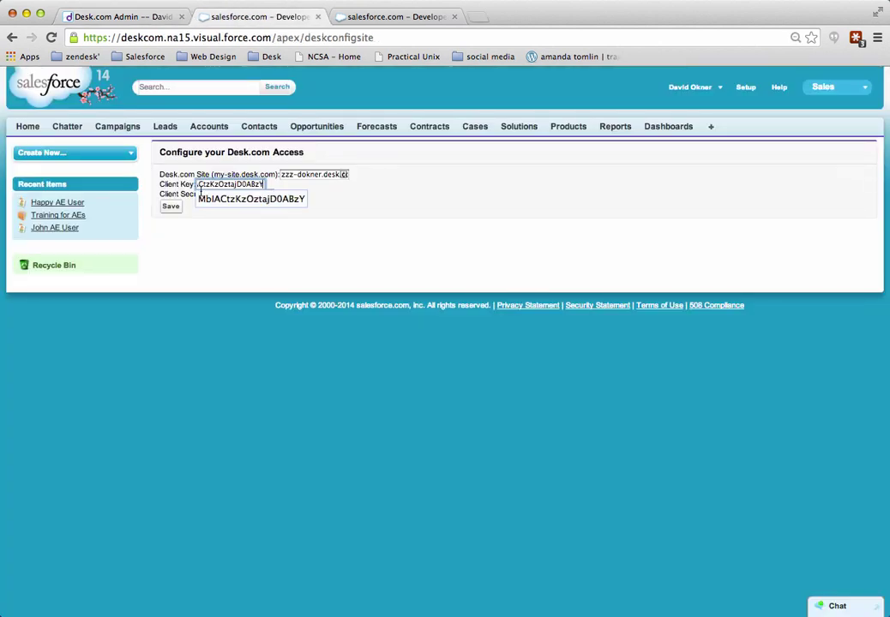
click(263, 198)
click(237, 194)
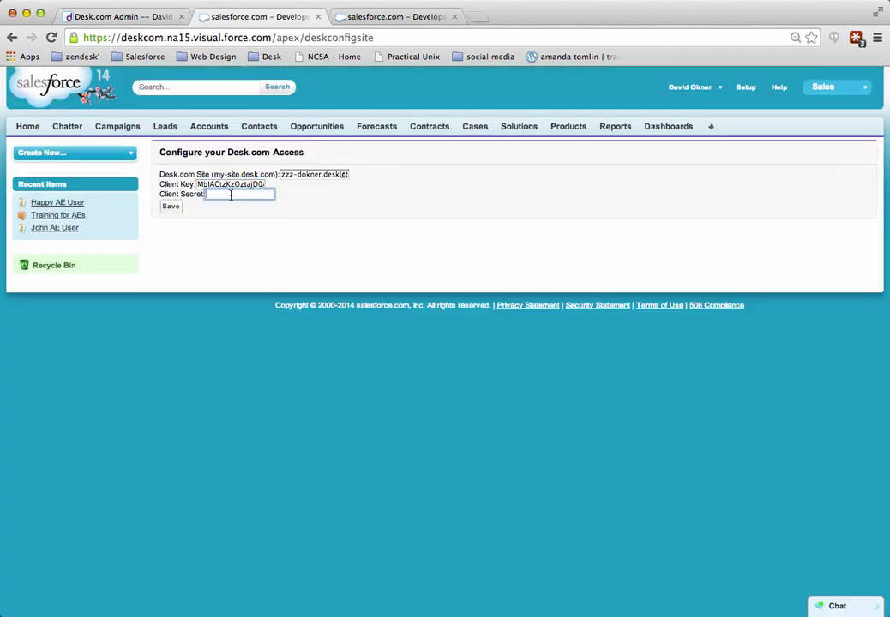
Copy the Client secret into the form, save the credentials, and start authentication.
click(133, 17)
click(344, 288)
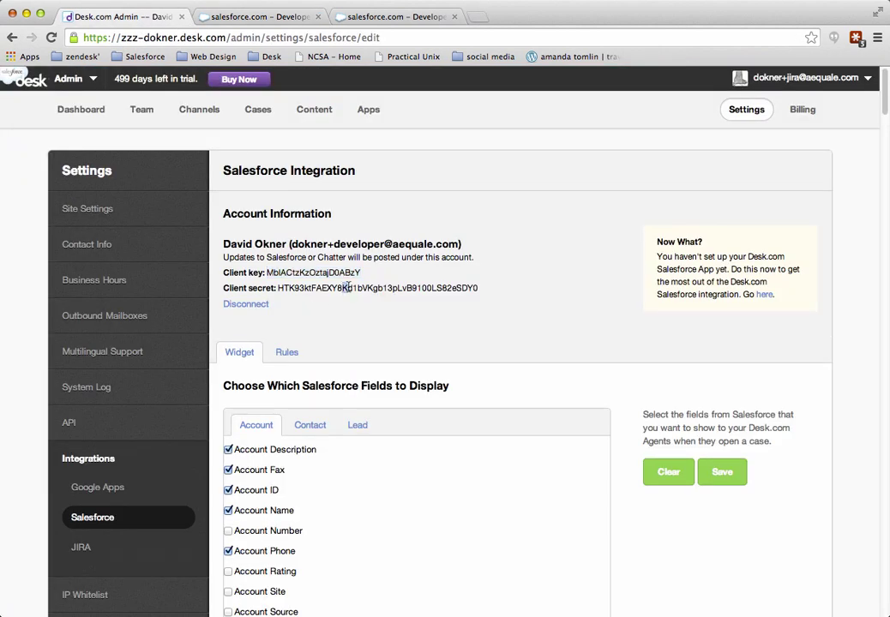
double_click(350, 289)
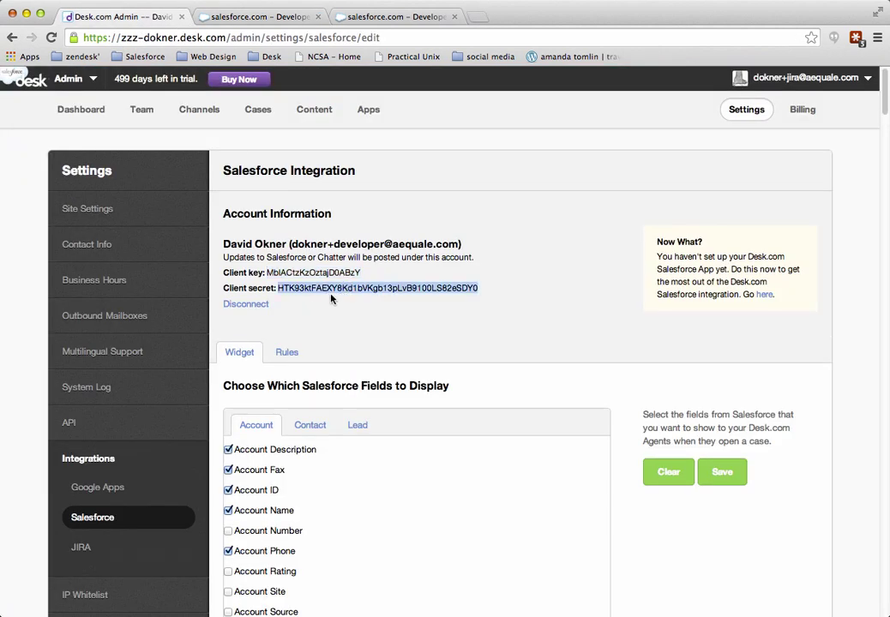
click(257, 16)
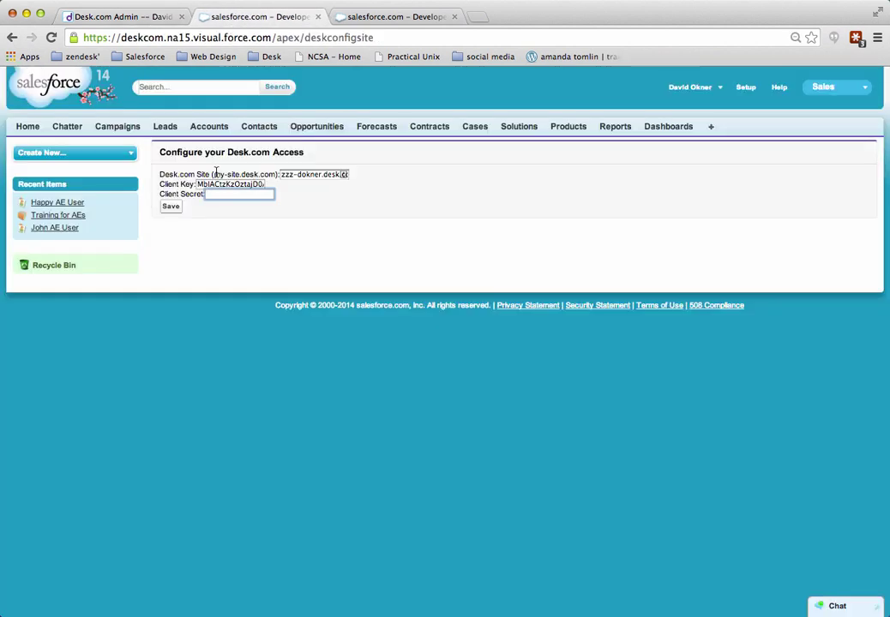
click(221, 194)
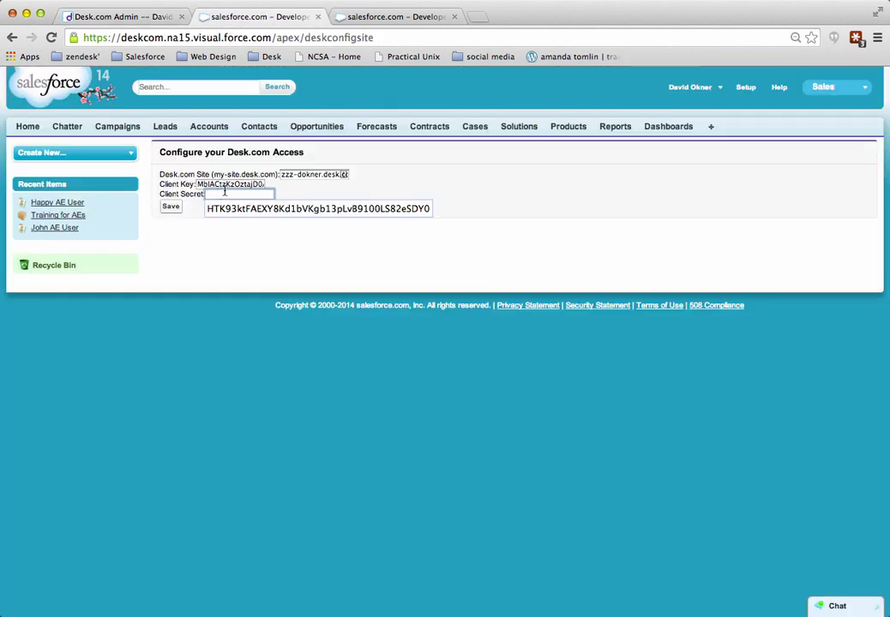
click(230, 209)
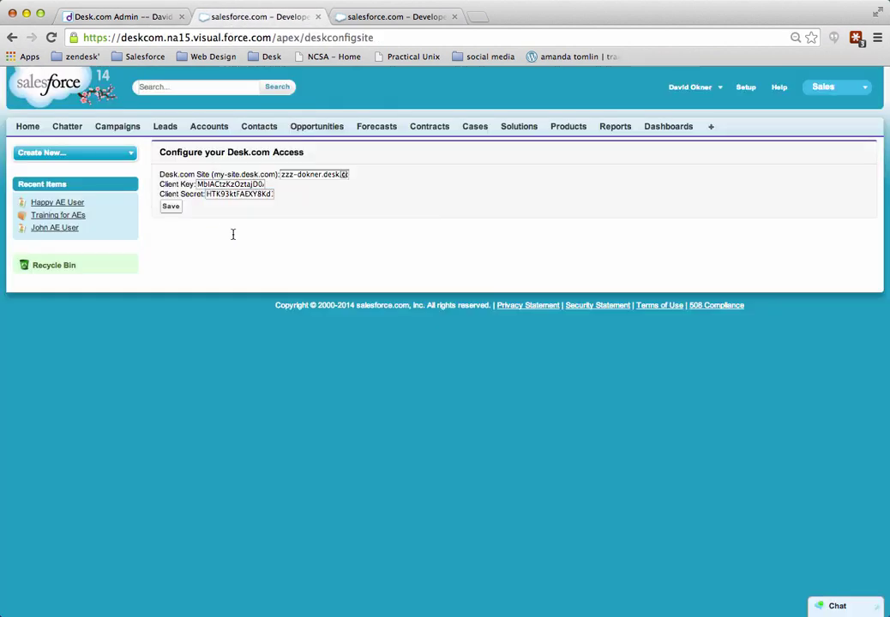
click(171, 207)
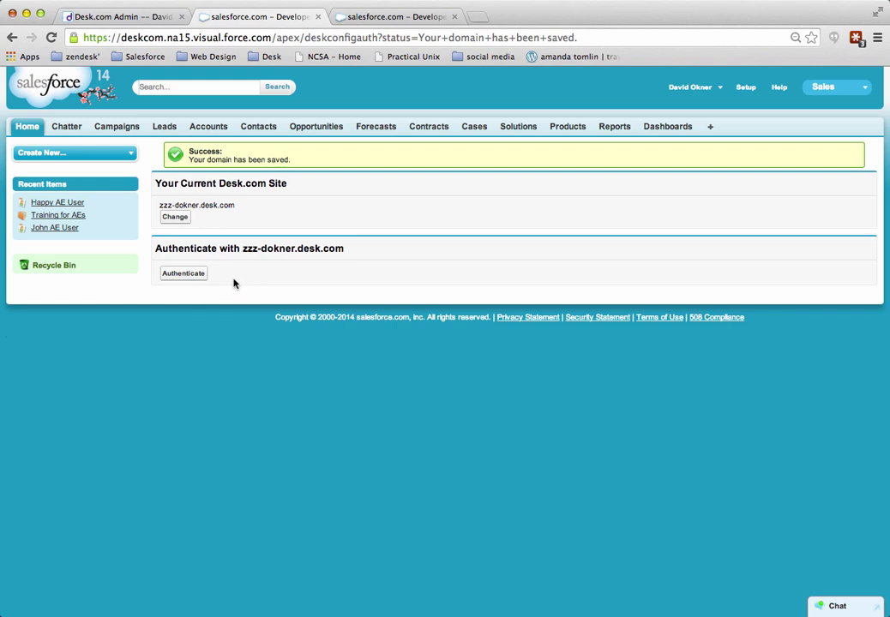
click(189, 276)
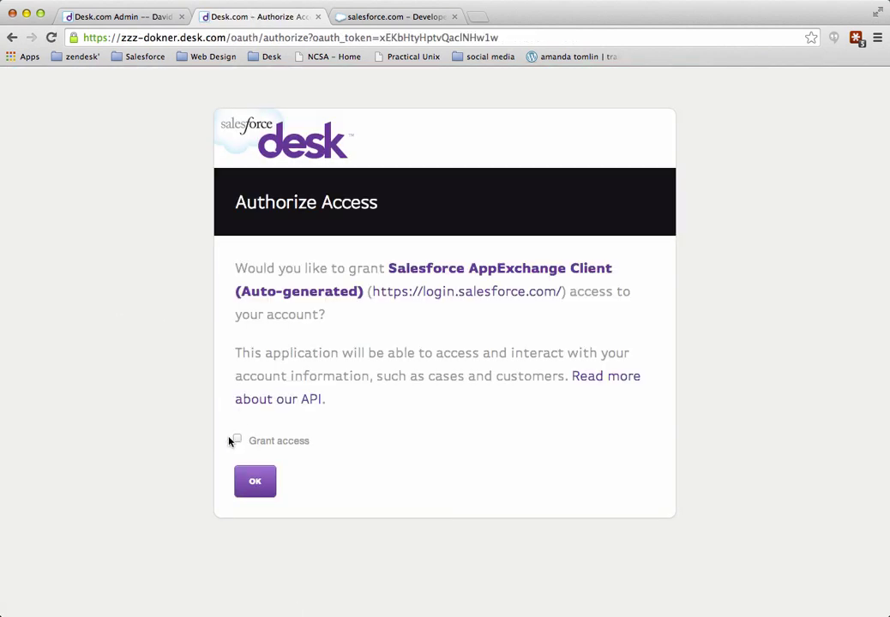
Check 'Grant access' on Desk.com's Authorize Access page and confirm with OK.
click(237, 441)
click(254, 481)
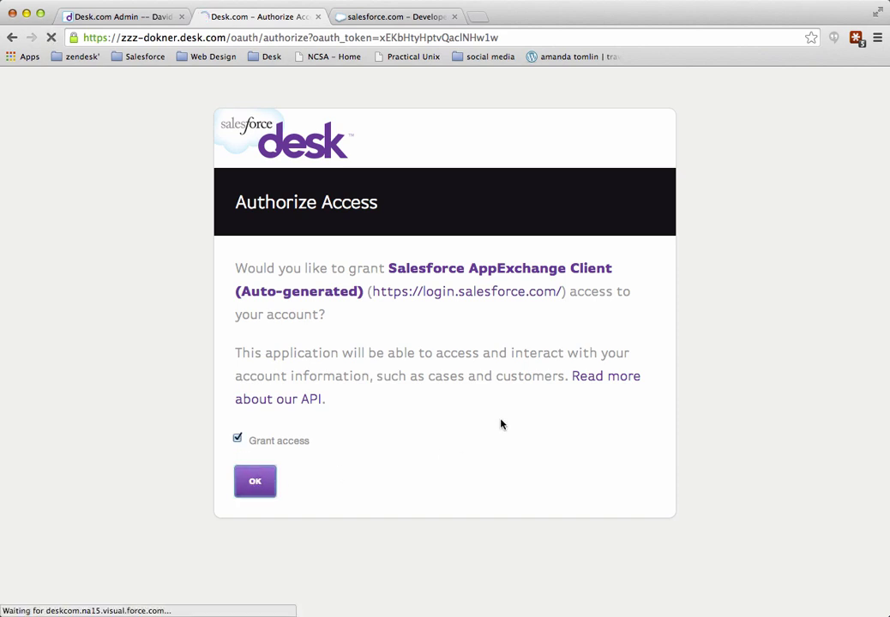